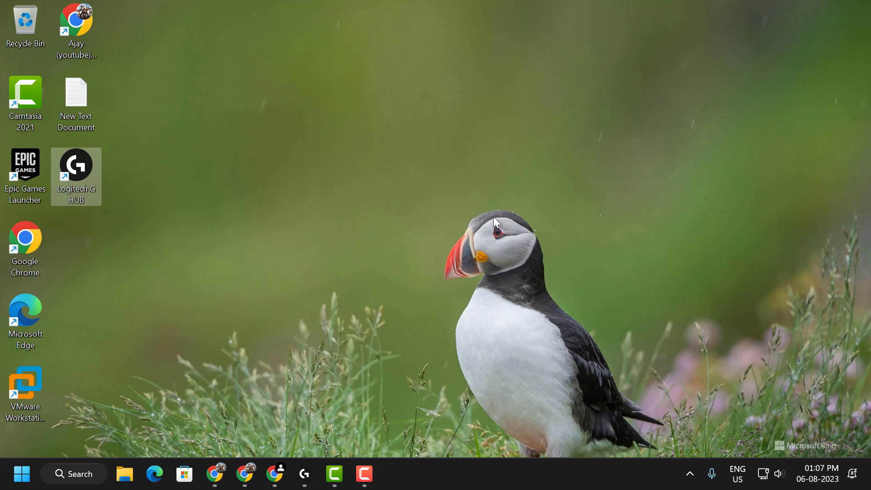
Open Task Manager maximized and end the LGHUB app task
right_click(497, 477)
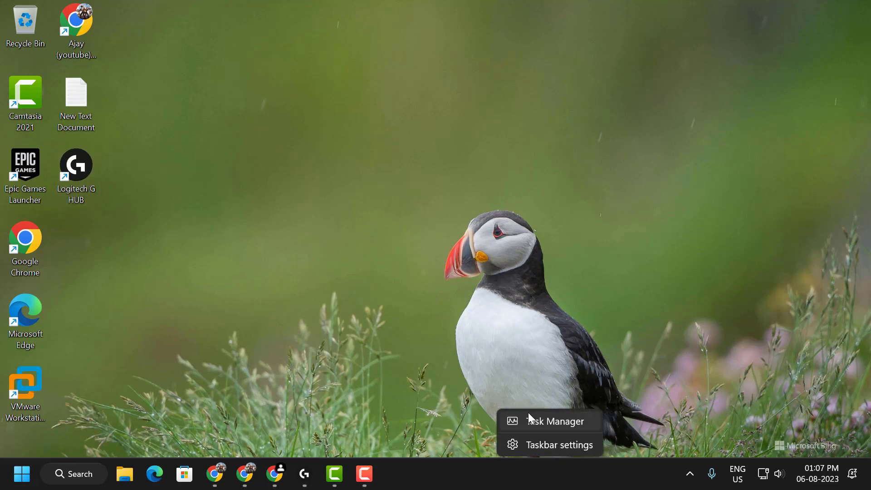
click(533, 423)
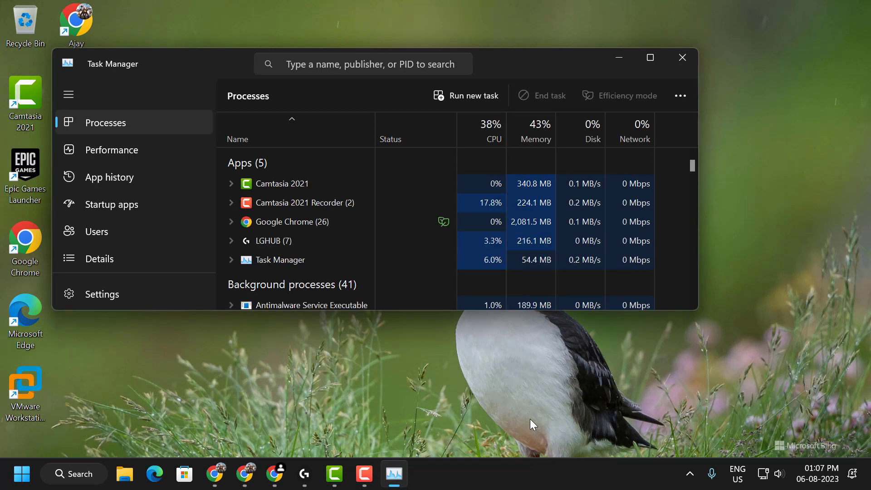
key(super+Up)
right_click(232, 188)
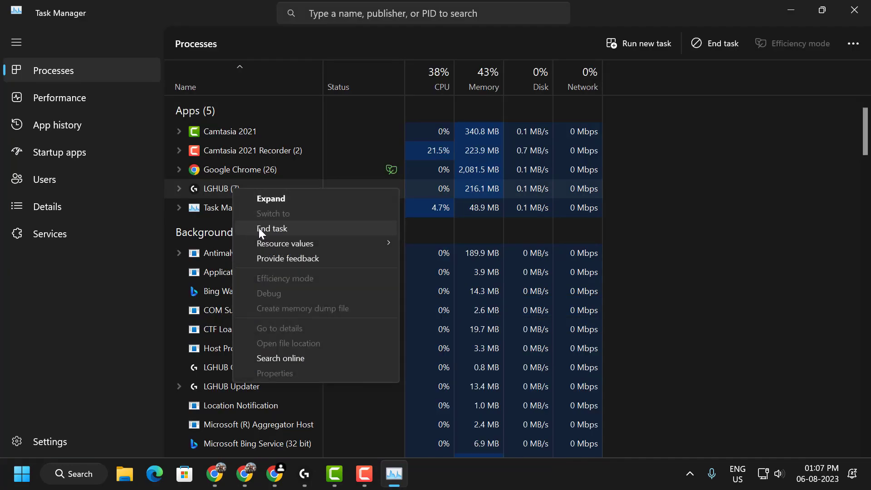
click(258, 227)
End the LGHUB Updater background process and close Task Manager
scroll(282, 224, down, 1)
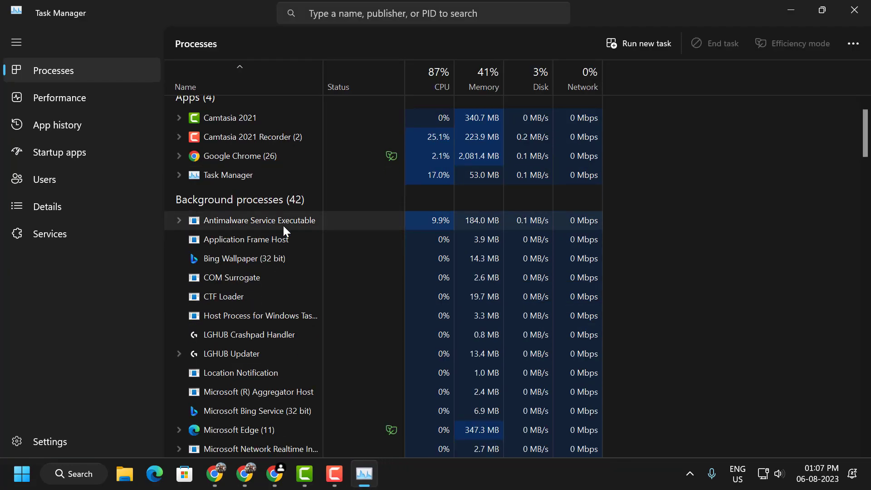
scroll(282, 226, down, 2)
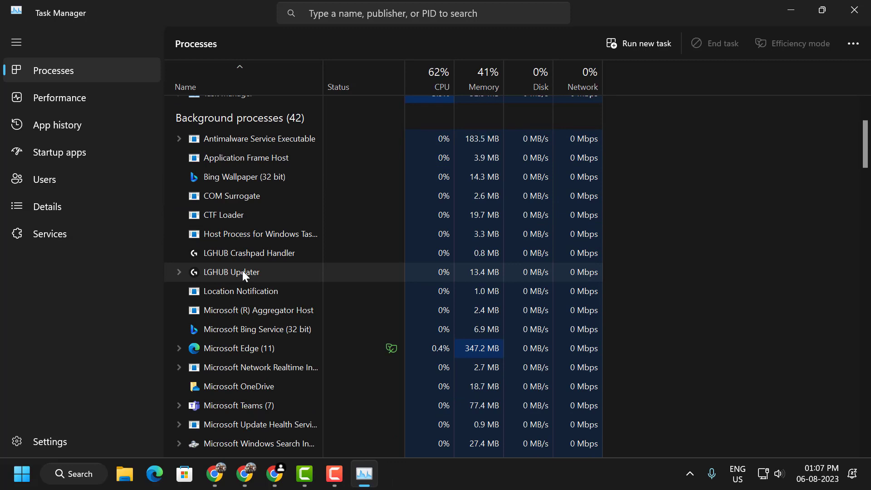
right_click(242, 272)
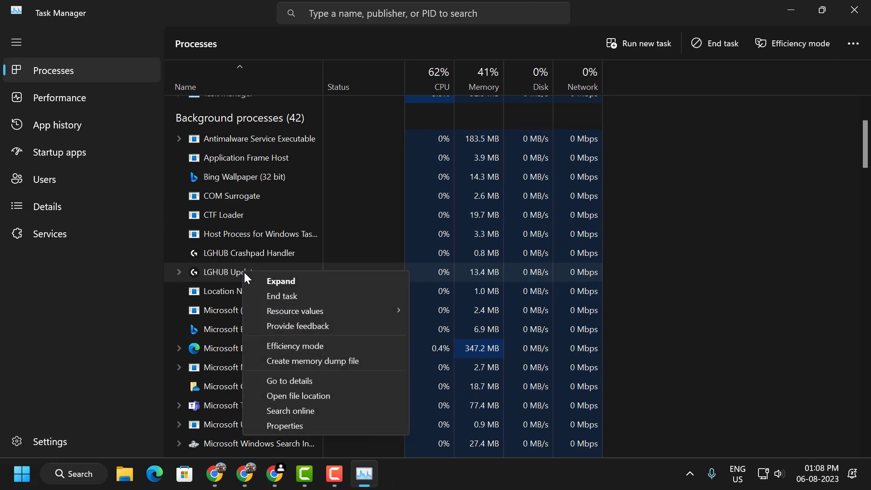
click(266, 297)
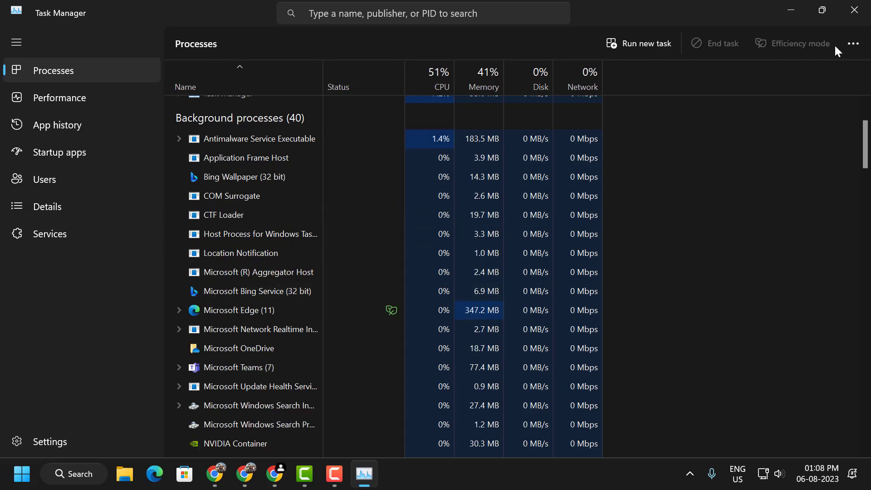
click(841, 15)
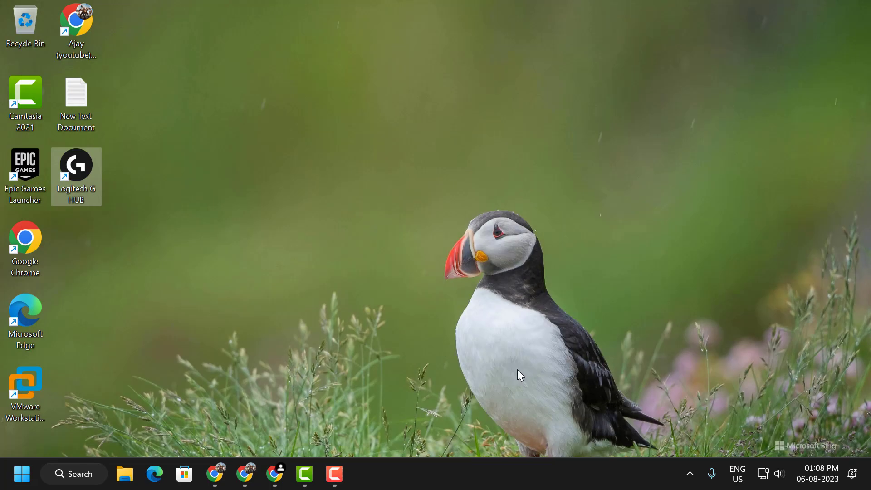
Open the Installed apps settings and filter the app list by "logi"
click(89, 483)
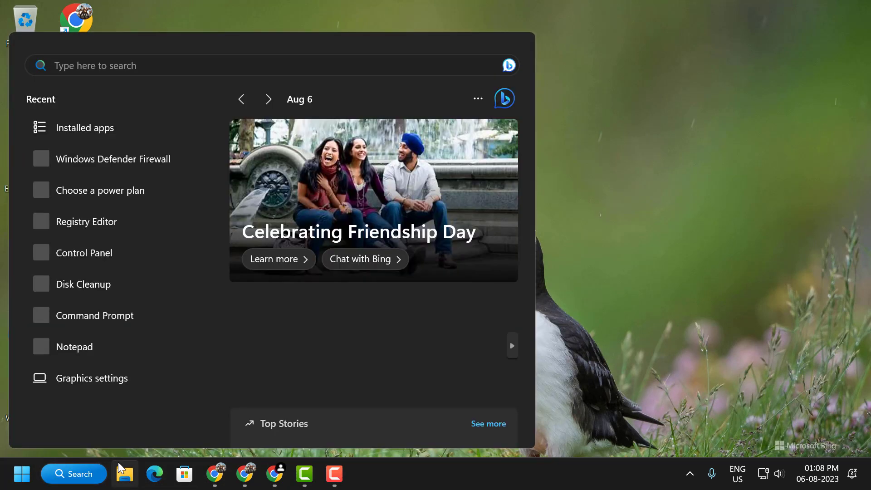
text(installed apps)
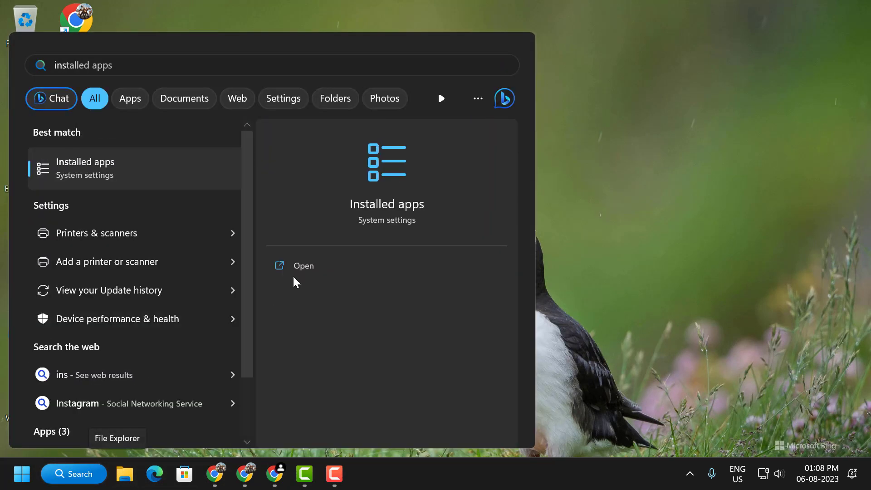
click(295, 266)
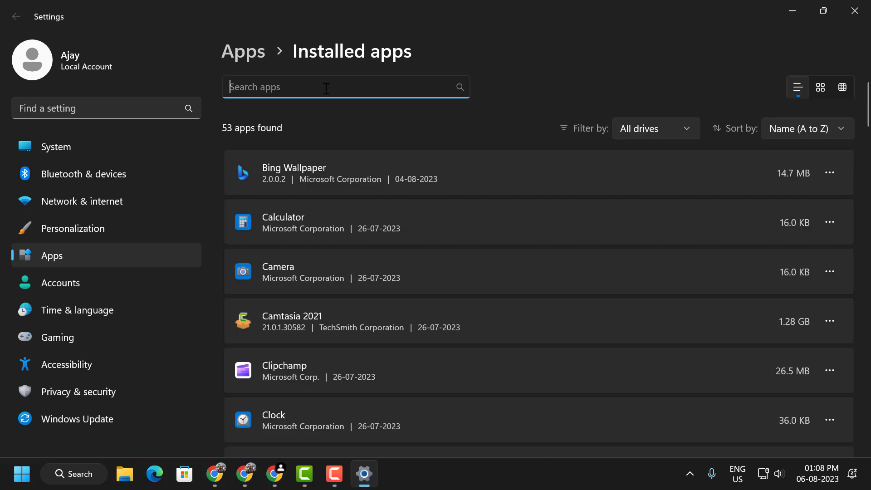
click(326, 88)
text(logi)
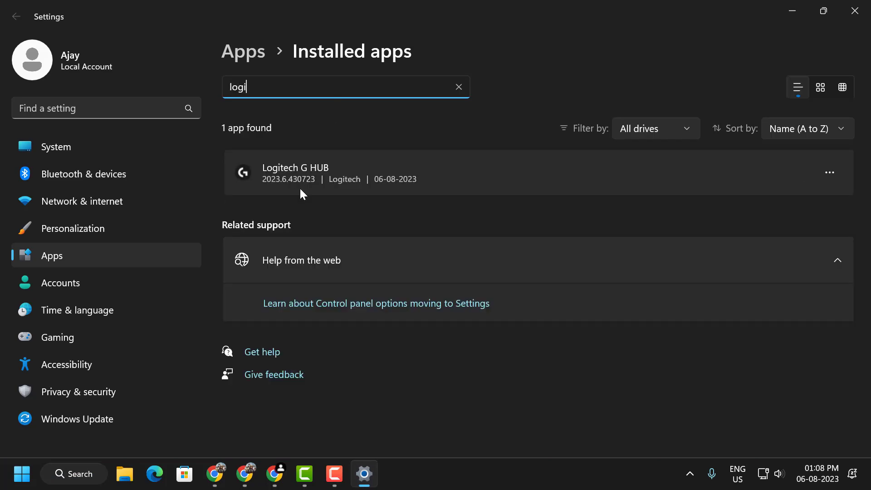
Reinstall Logitech G HUB with Transfer my current settings enabled, then close its window and minimize Settings
click(824, 178)
click(722, 204)
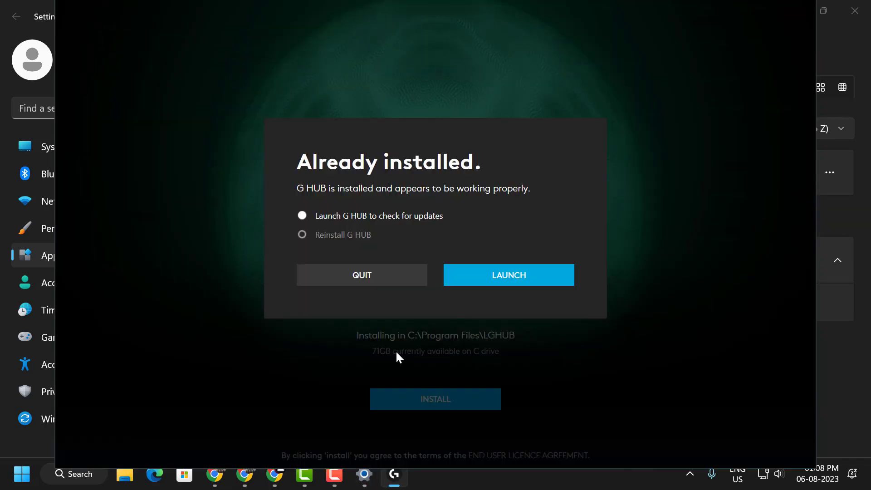
click(302, 235)
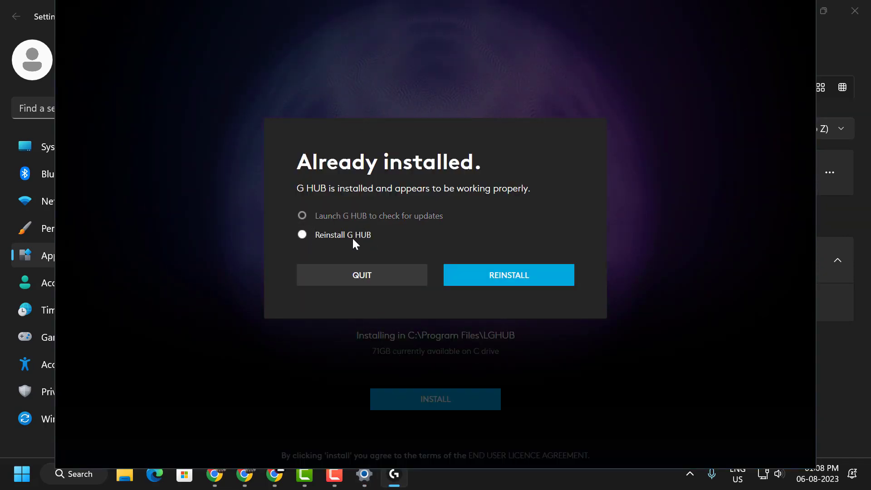
click(472, 275)
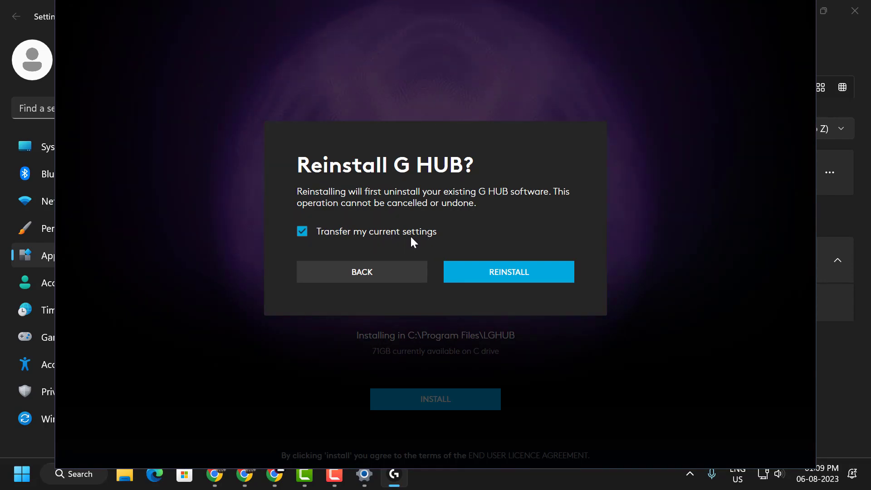
click(476, 274)
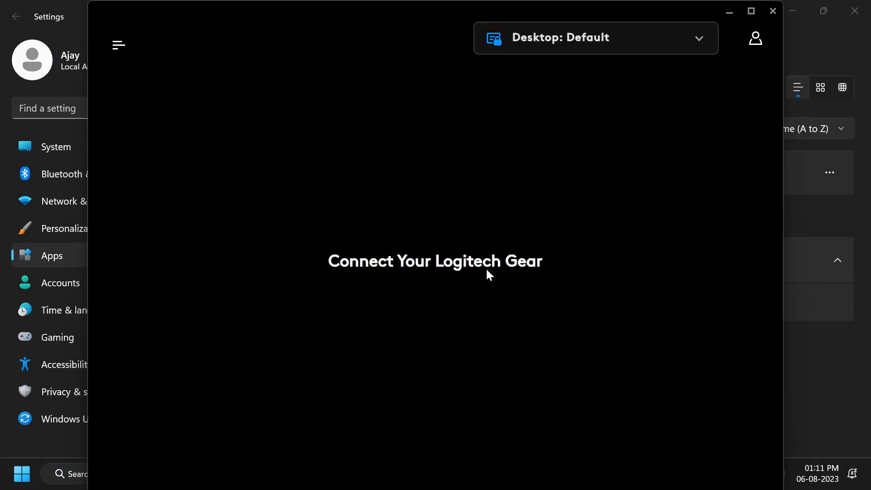
click(767, 18)
click(793, 12)
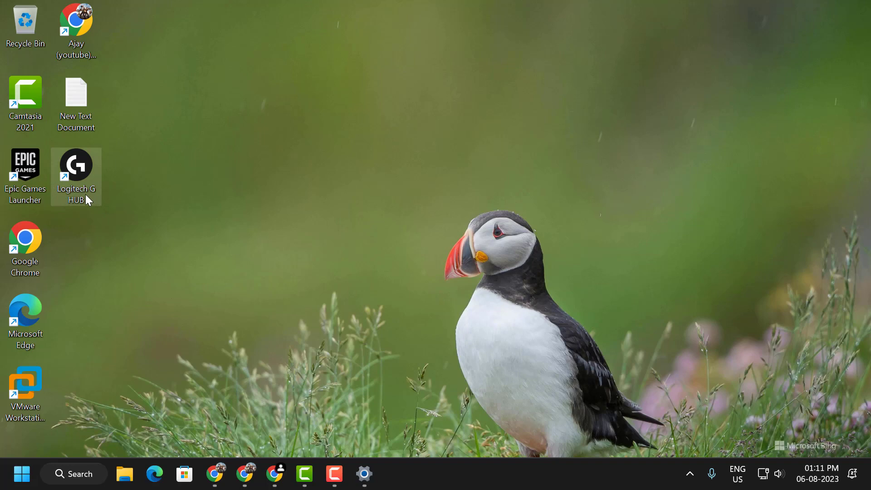
View the launch options of the Logitech G HUB desktop shortcut, including Run as administrator
right_click(87, 200)
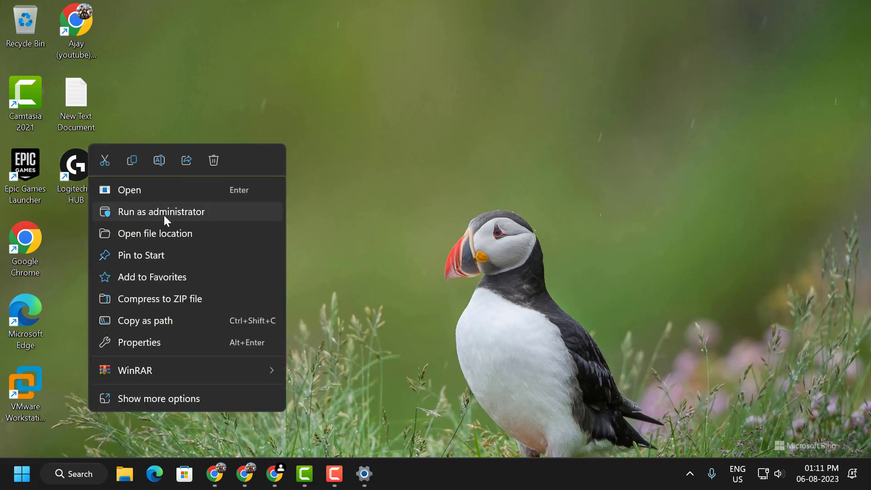
click(486, 208)
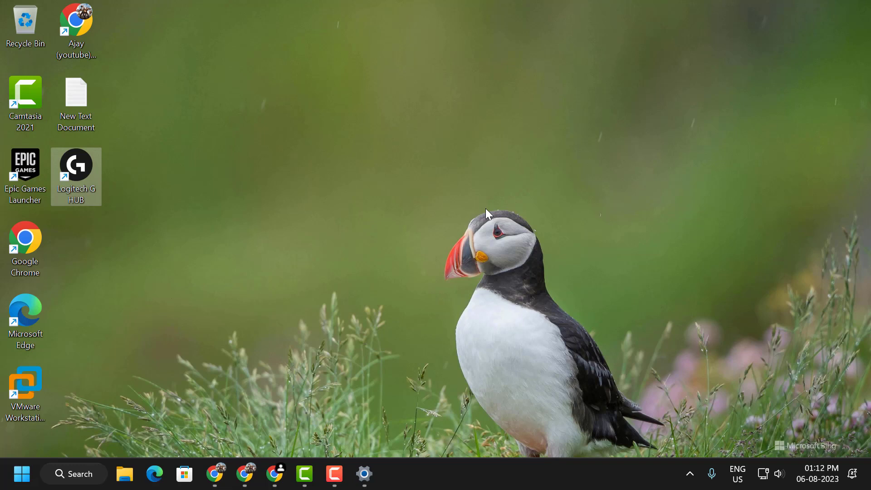
Enable LGHUB among the startup apps in Task Manager and close the window
right_click(460, 474)
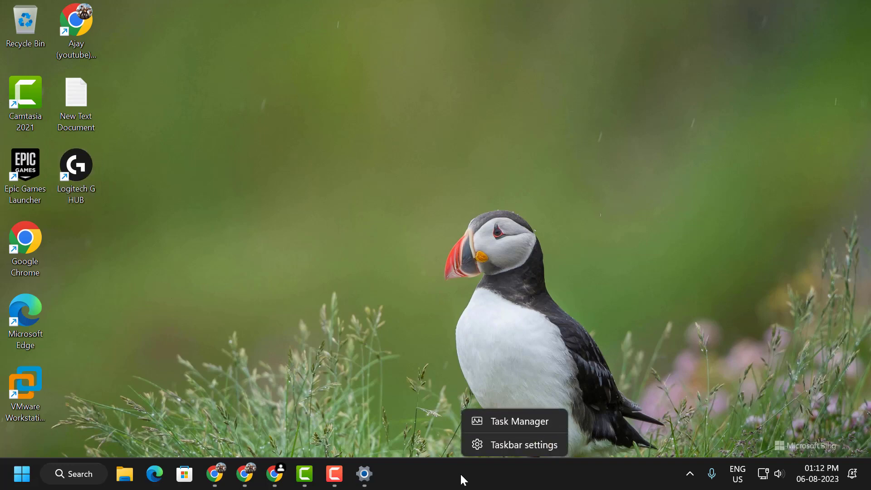
click(484, 415)
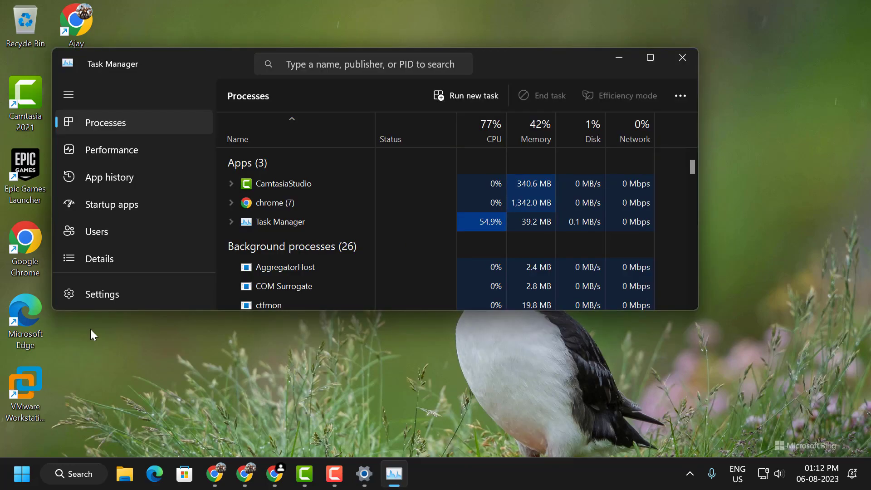
click(126, 204)
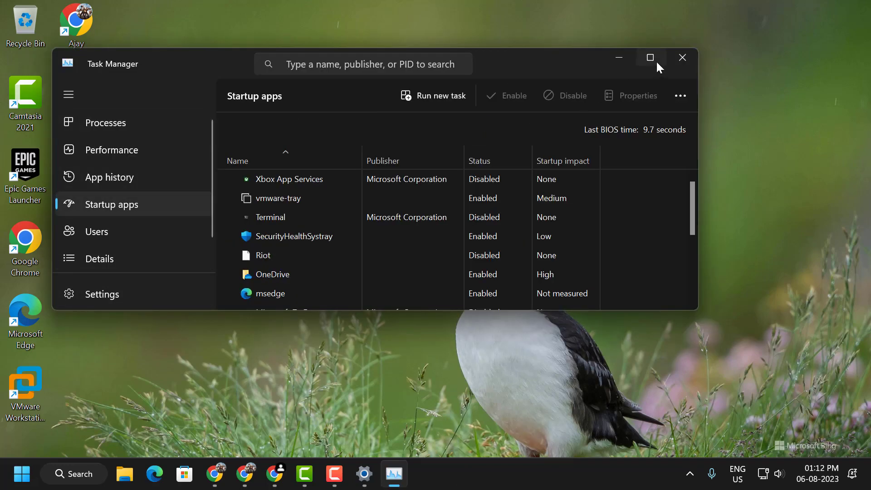
click(652, 60)
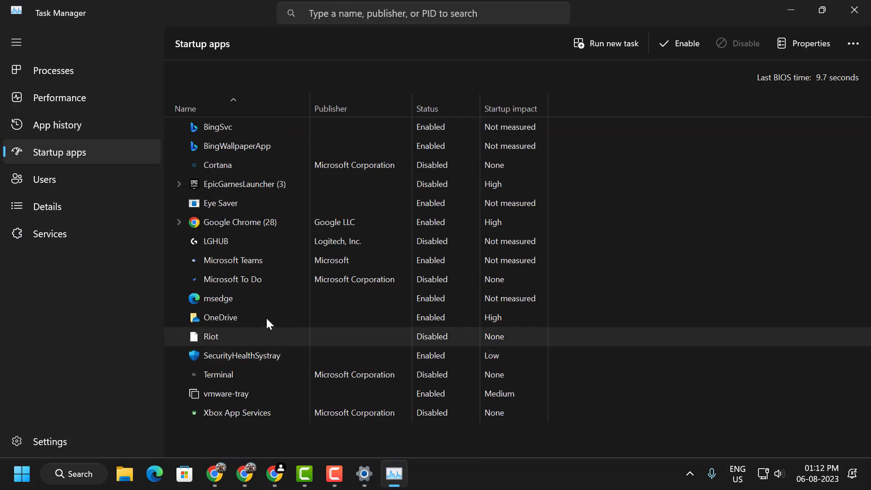
right_click(221, 242)
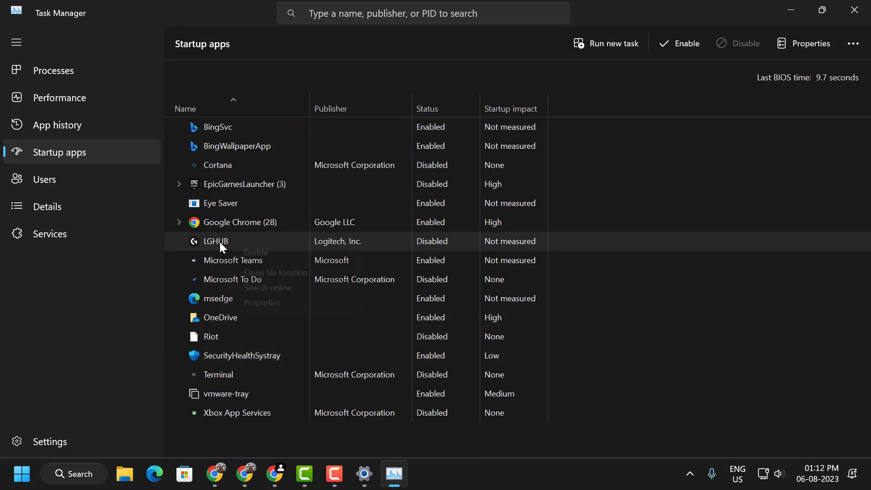
click(241, 252)
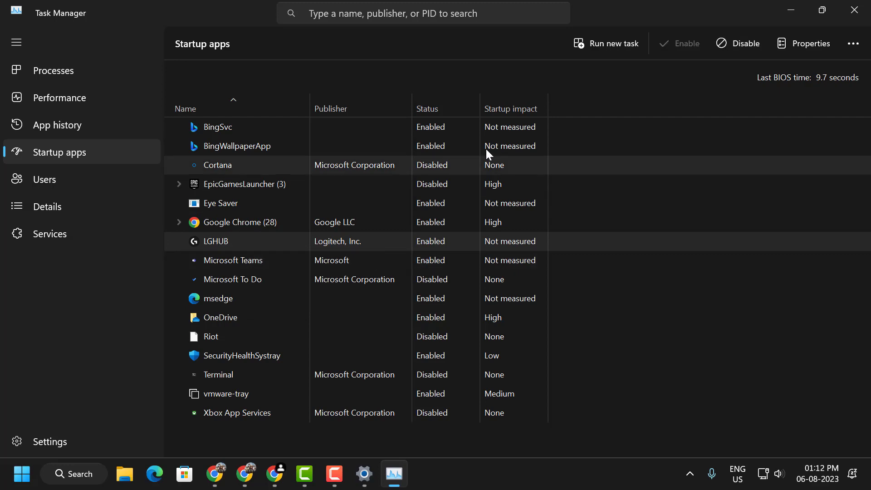
click(854, 10)
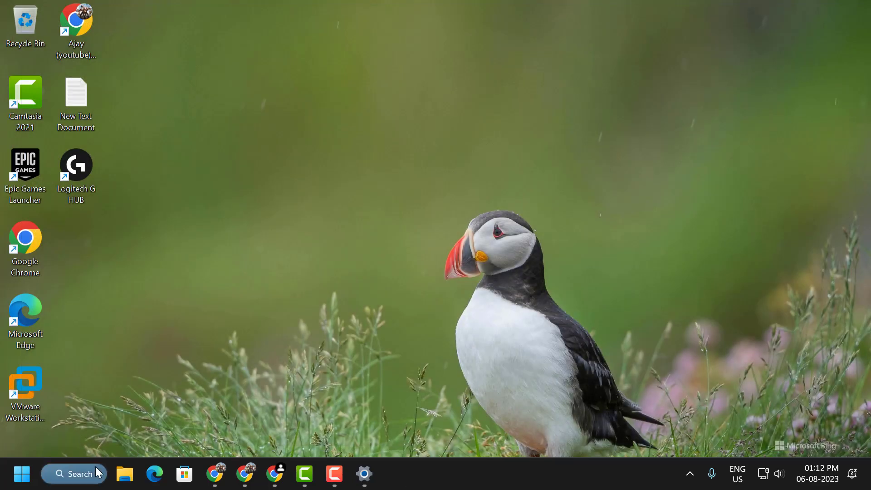
Open the Windows Services console and select LGHUB Updater Service in the list
click(95, 467)
text(services)
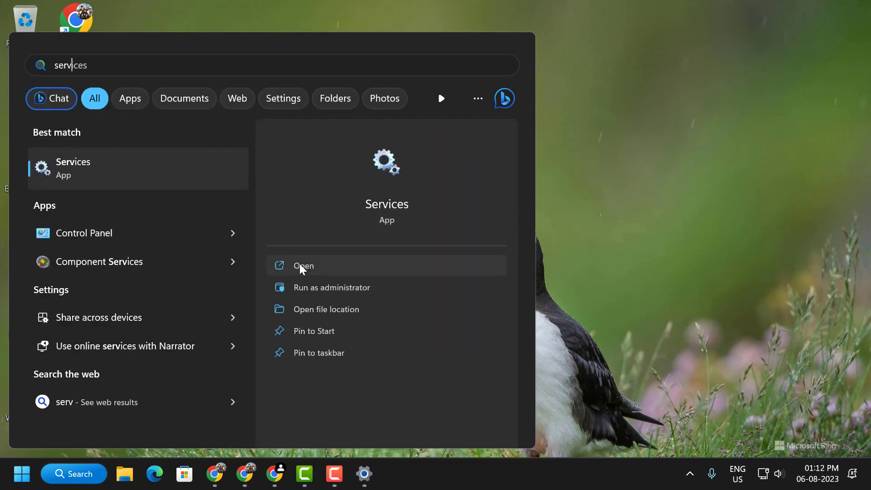
click(300, 263)
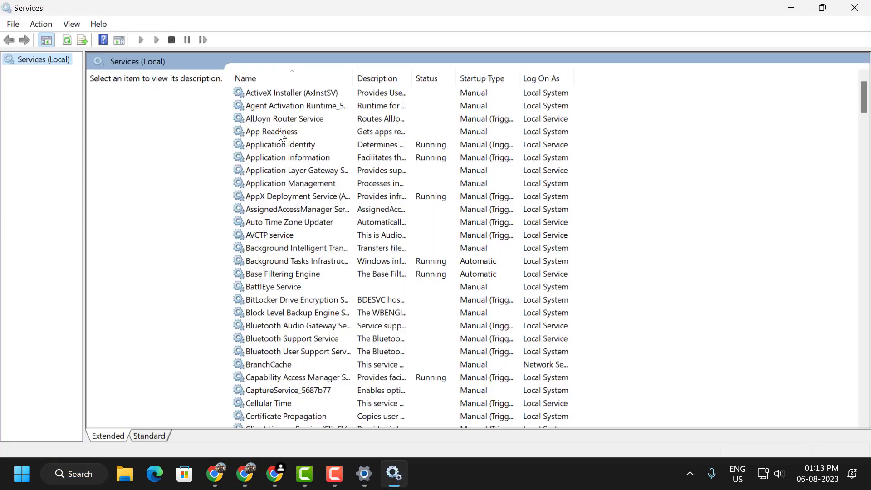
click(277, 131)
key(l)
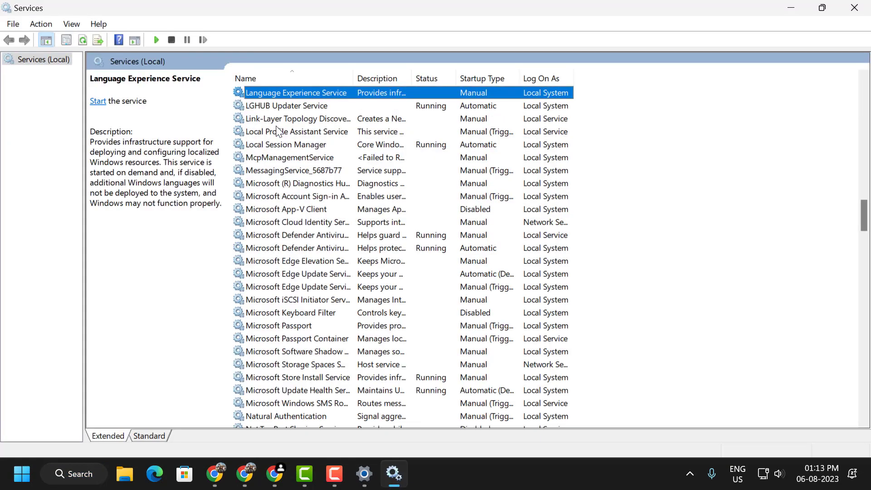
key(g)
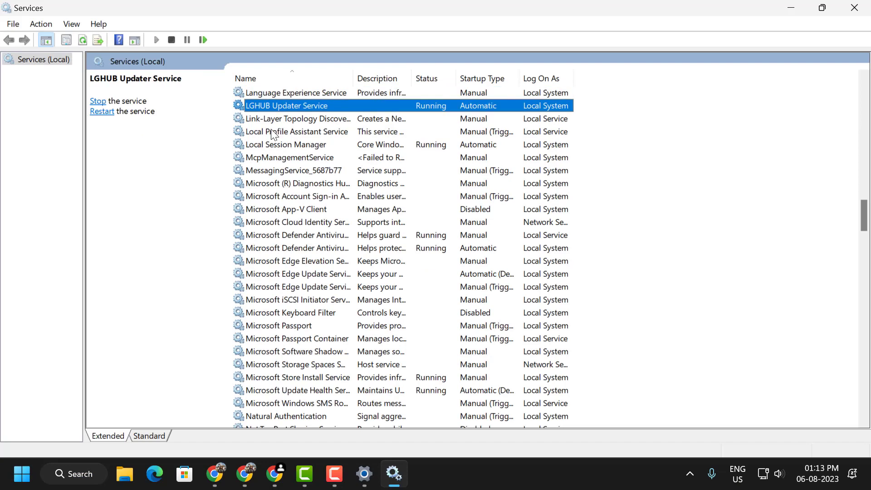
Stop the LGHUB Updater Service and refresh the services list
right_click(299, 107)
click(337, 130)
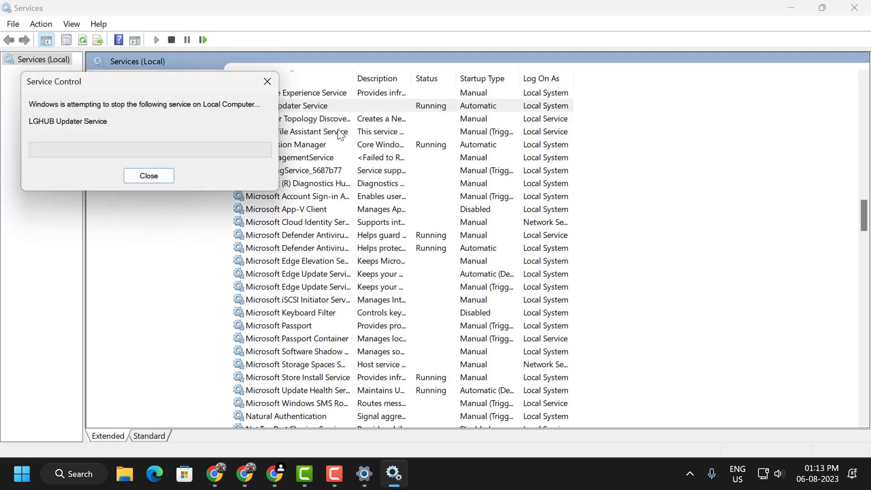
right_click(665, 192)
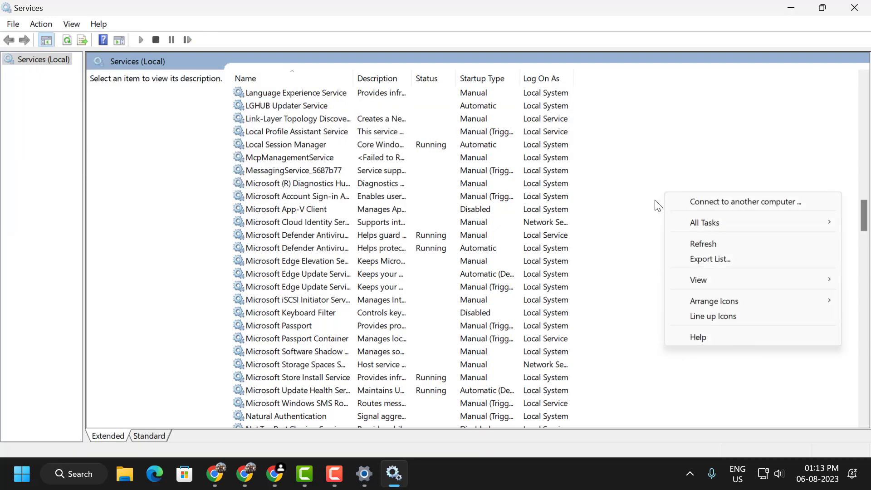
click(679, 244)
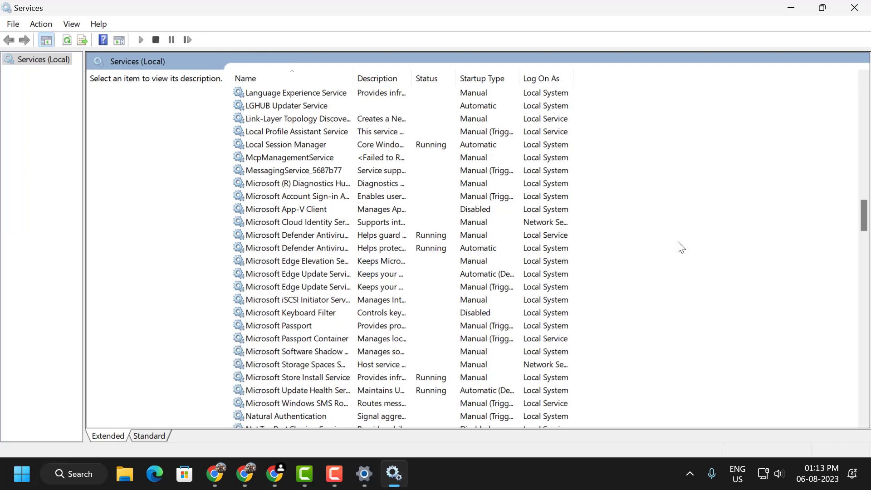
Set the LGHUB Updater Service startup type to Automatic, start the service, and close its properties and the Services console
click(298, 108)
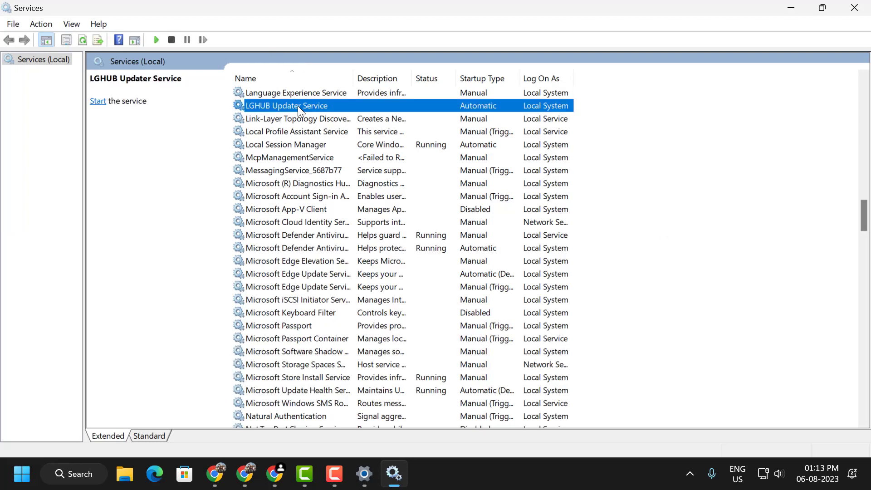
double_click(331, 106)
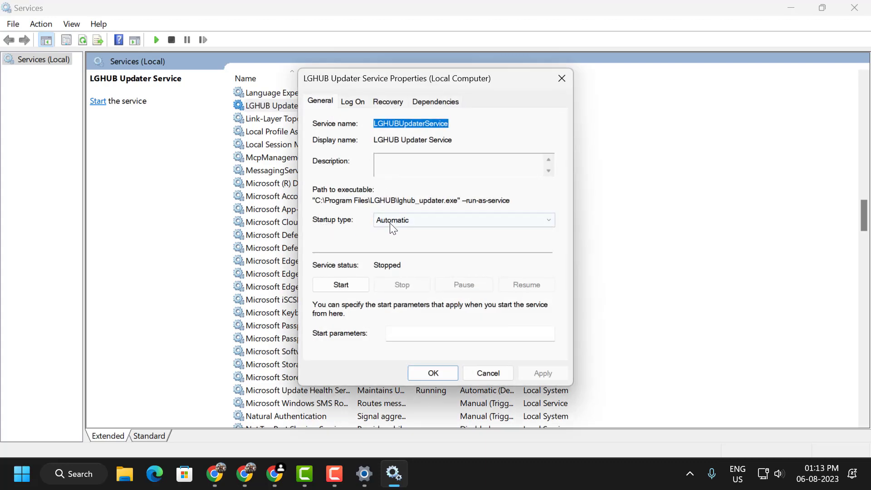
click(403, 222)
click(402, 240)
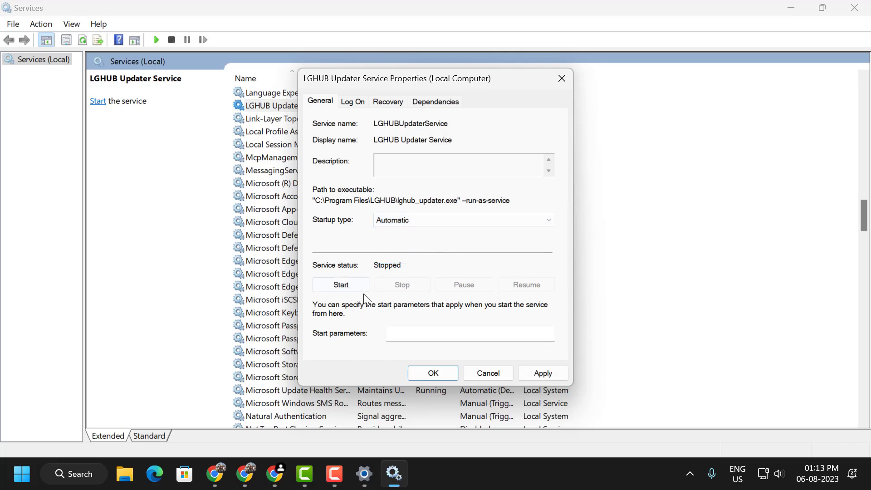
click(347, 285)
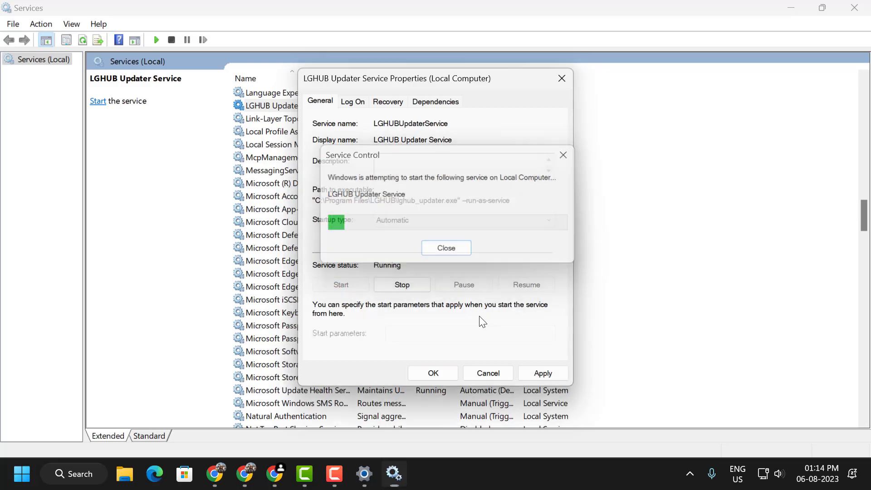
click(542, 372)
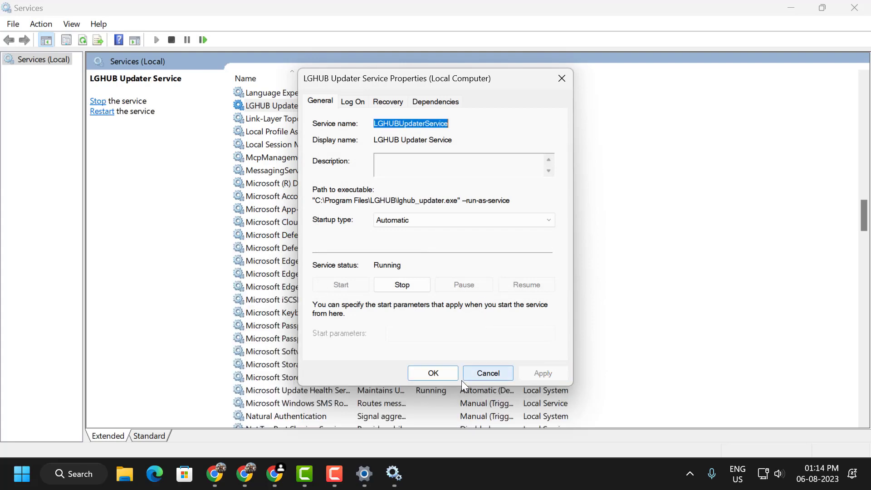
click(443, 376)
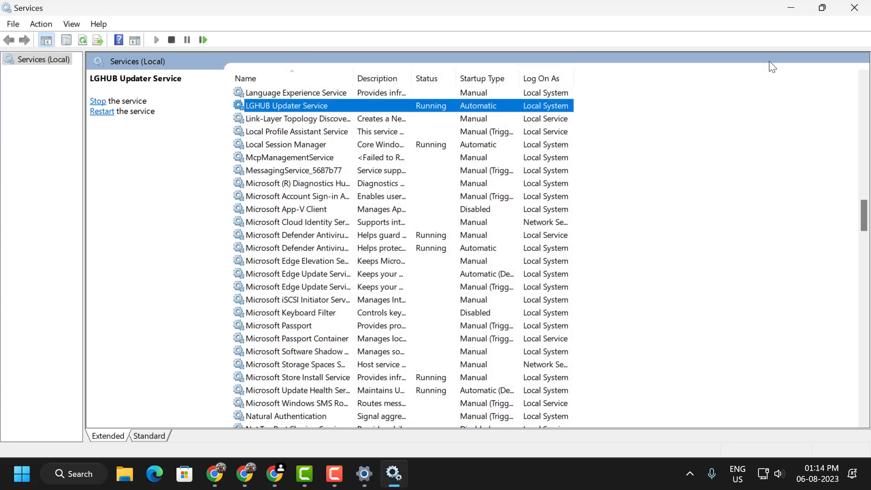
click(857, 13)
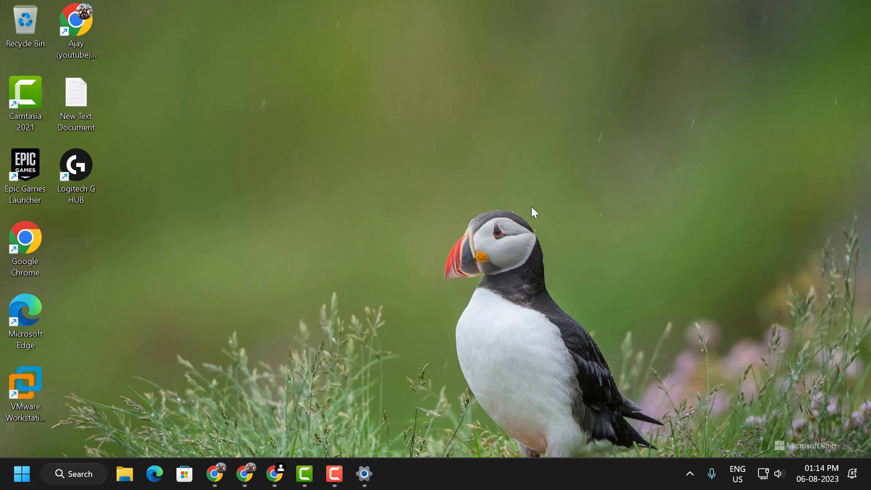
Switch to Chrome and download the ZIP version of Geek Uninstaller Free from geekuninstaller.com
key(alt+Tab)
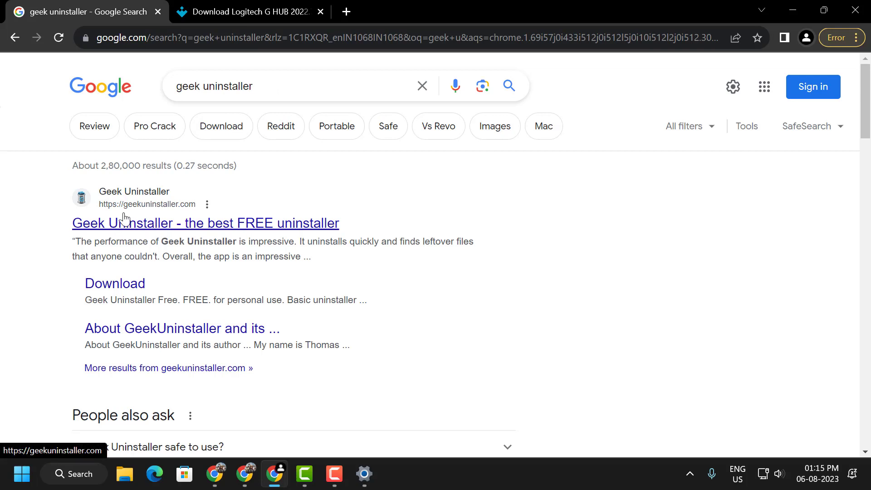
click(143, 228)
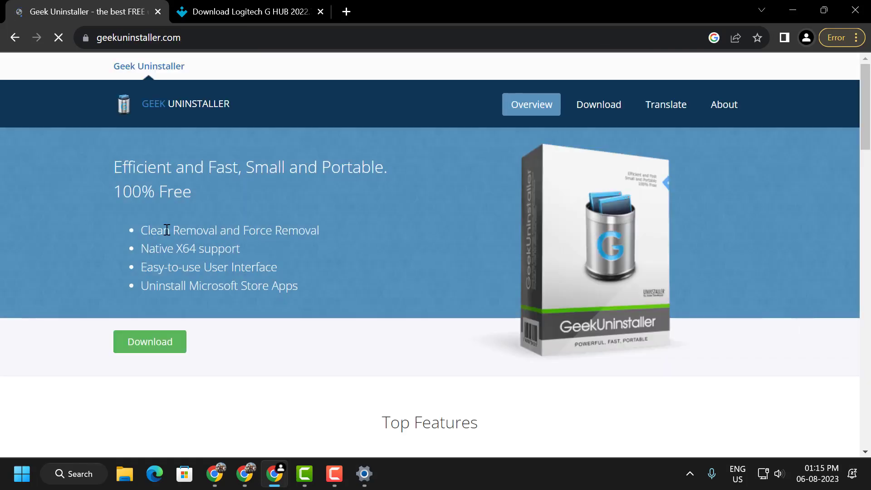
click(151, 349)
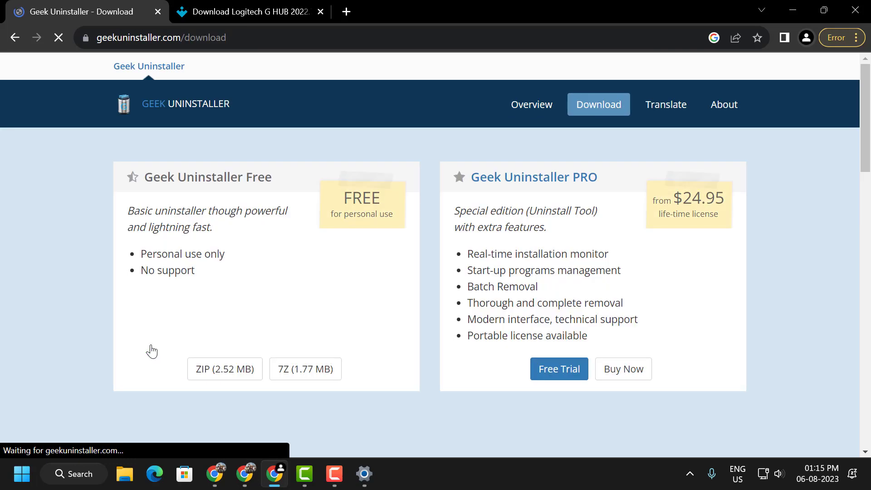
click(225, 375)
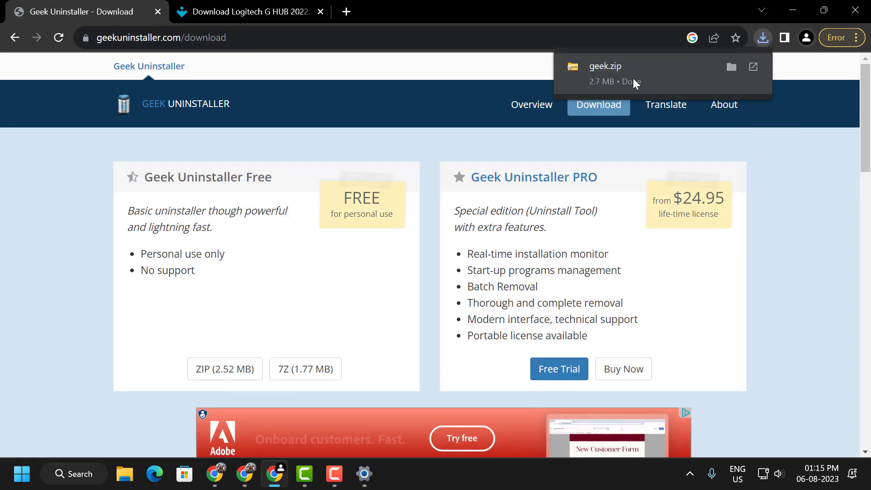
Run the geek application from the downloaded geek.zip and uninstall Logitech G HUB with Save my current settings enabled
click(614, 77)
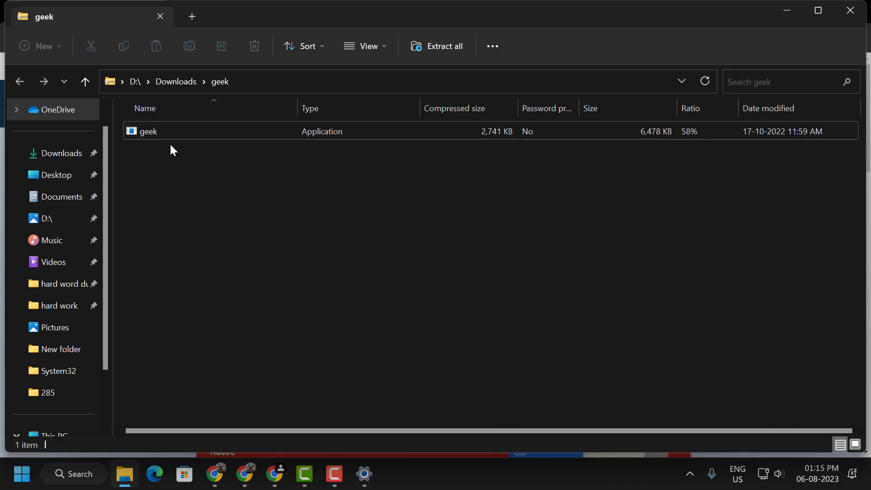
double_click(145, 134)
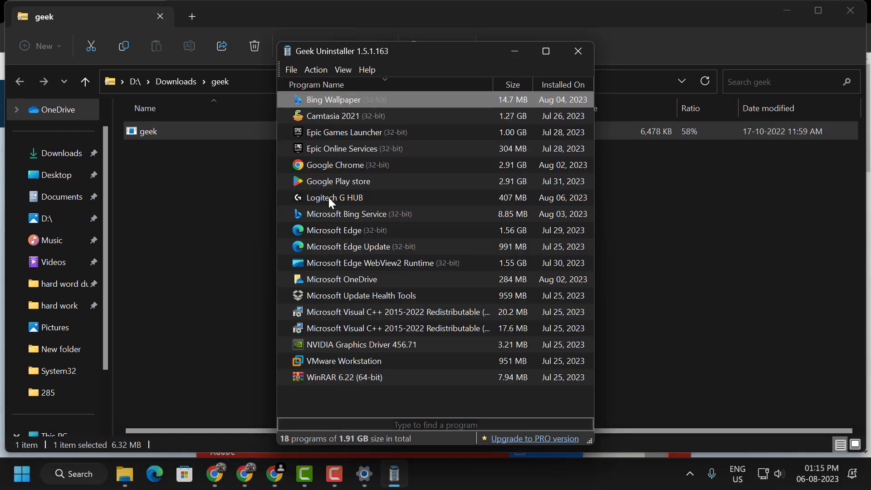
right_click(327, 200)
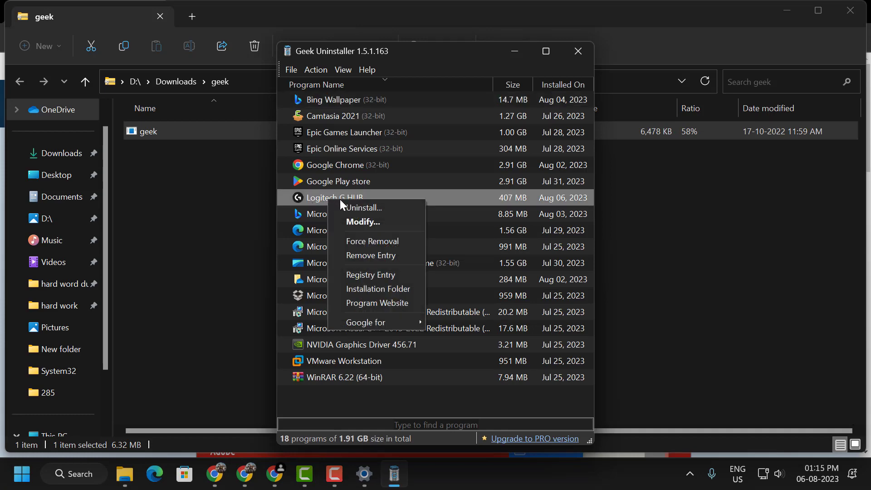
click(355, 207)
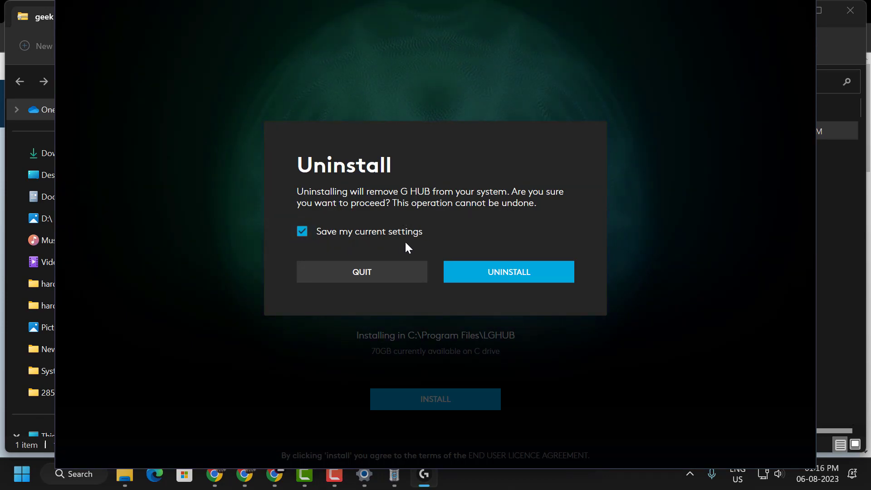
click(485, 274)
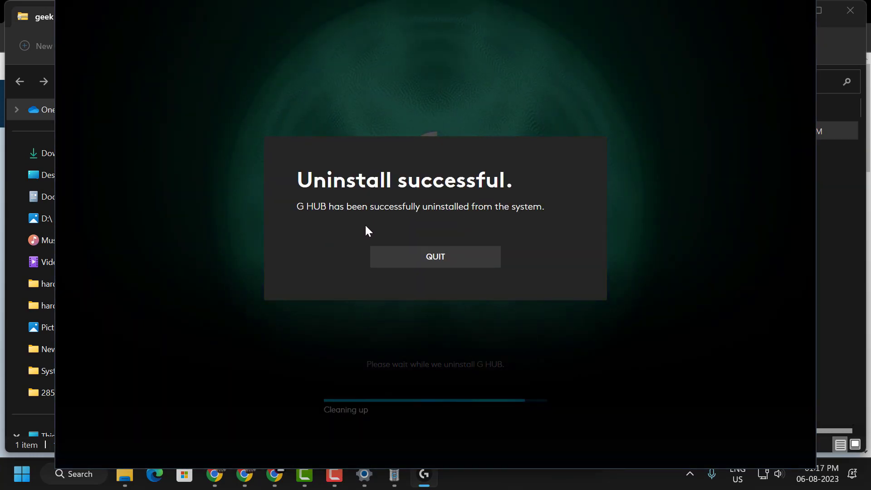
click(418, 263)
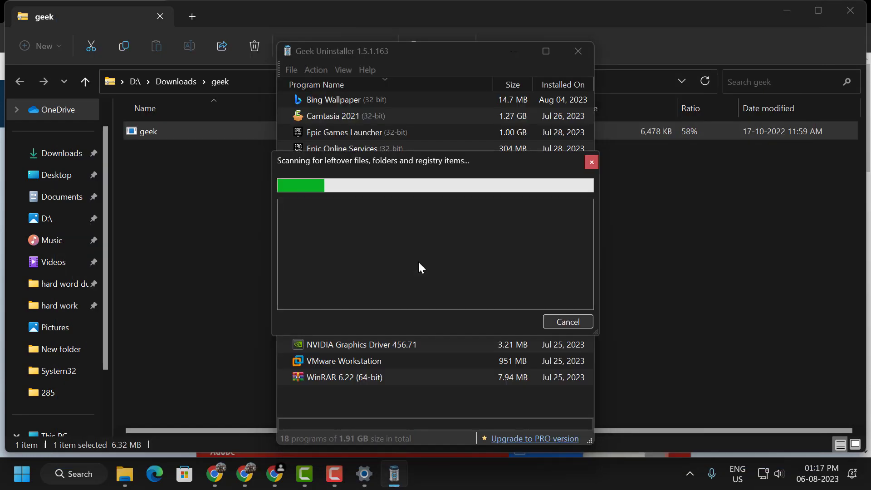
Cancel the leftover scan and close Geek Uninstaller and the geek folder window
click(567, 319)
click(578, 51)
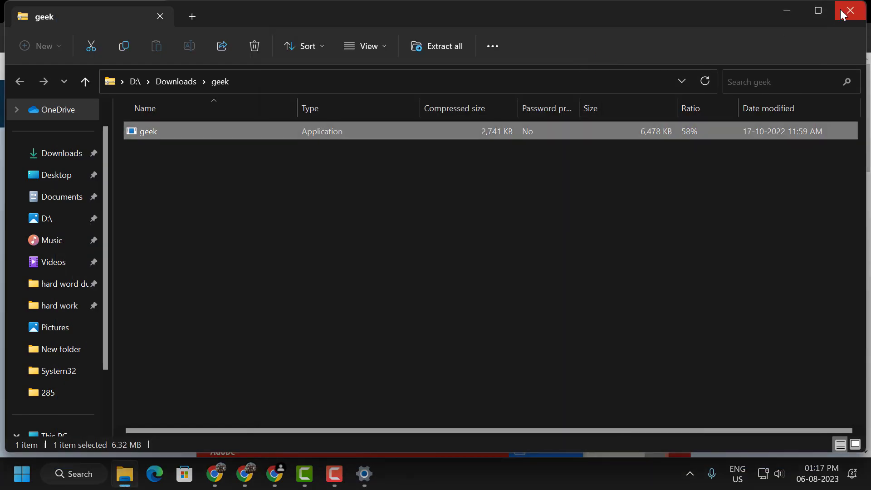
click(846, 10)
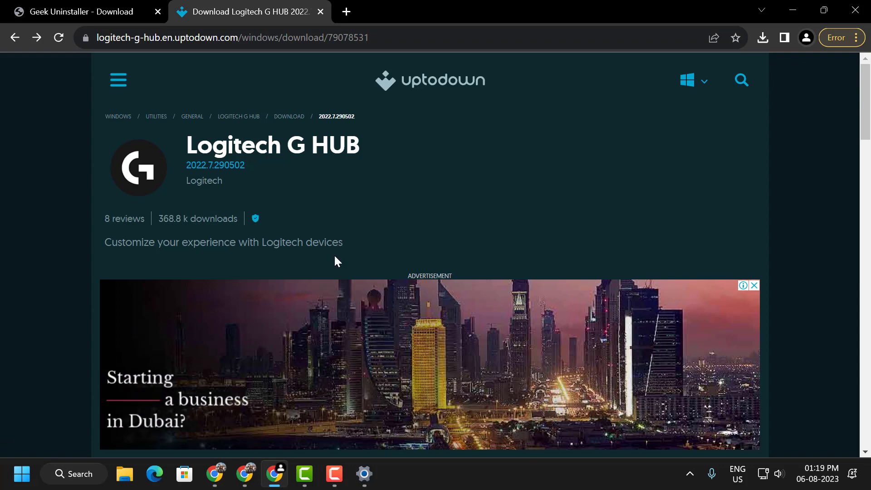
Download the older Logitech G HUB version 2022.7.290502 from its Uptodown page
scroll(335, 261, down, 3)
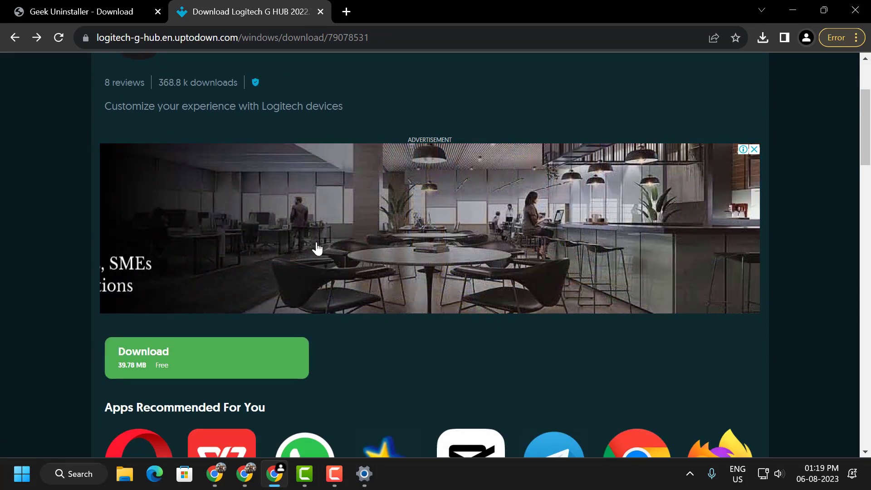
click(155, 371)
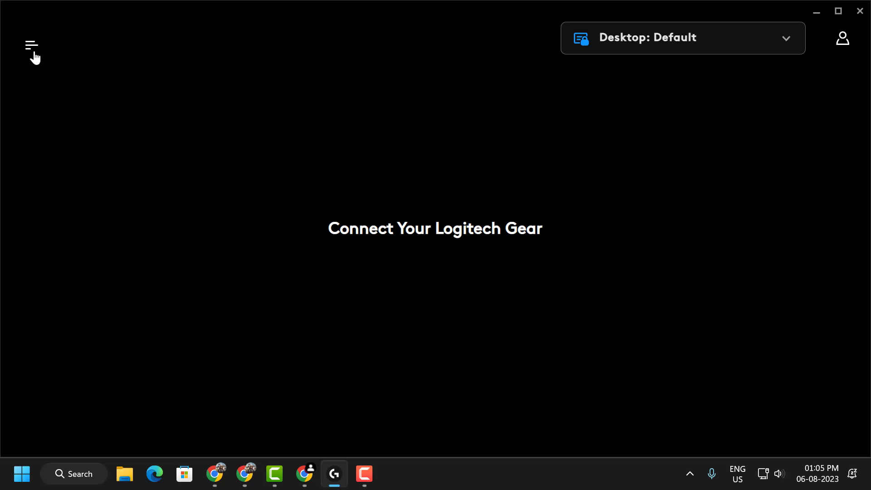
View the Logitech G HUB app settings, including the software version and automatic updates option, and return to the home screen
click(33, 46)
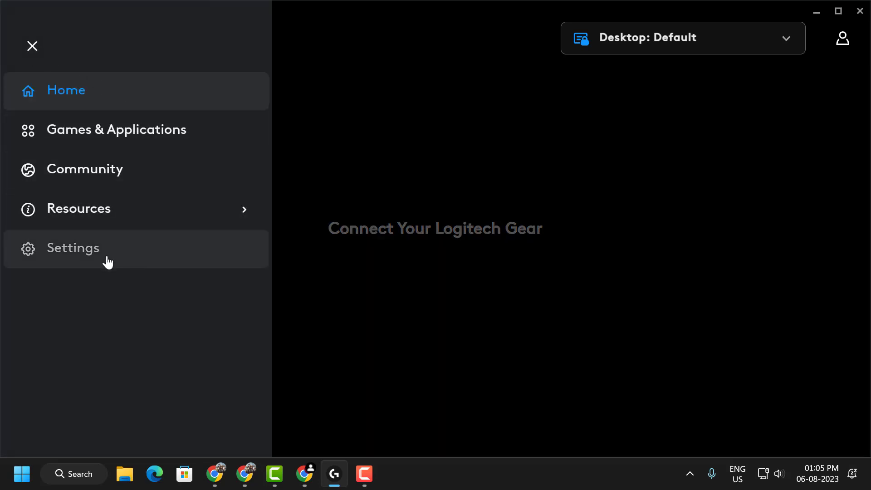
click(74, 262)
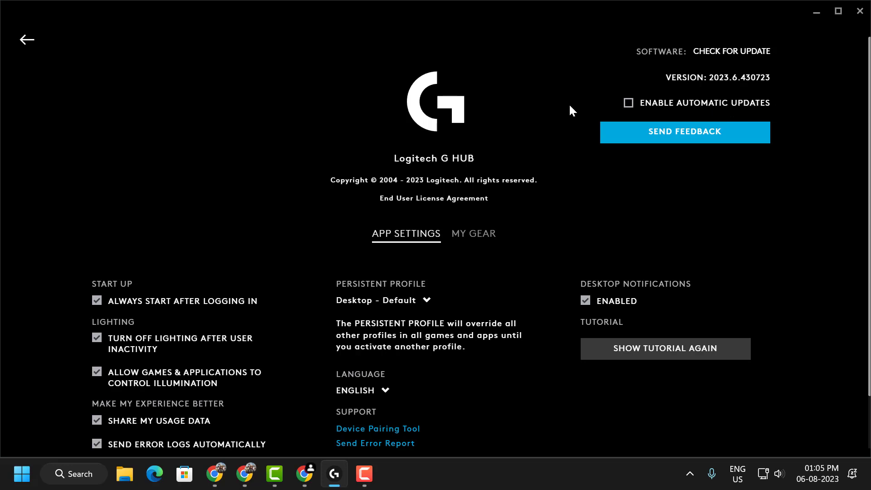
key(Escape)
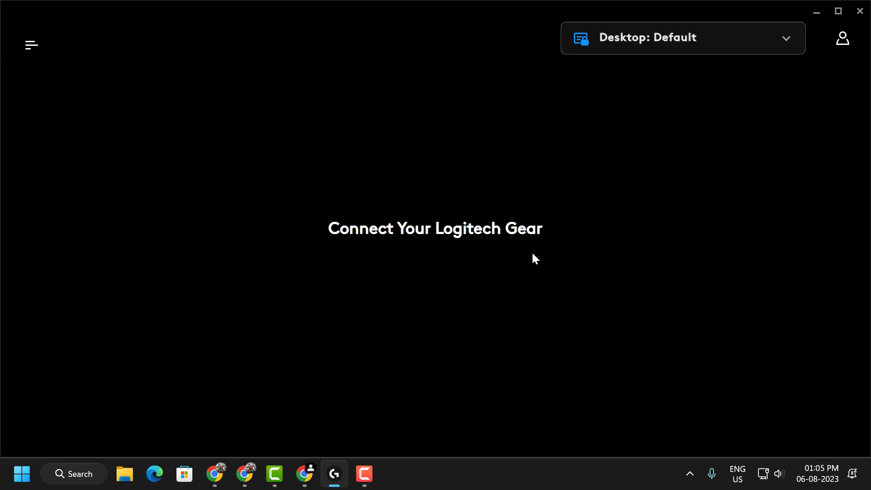